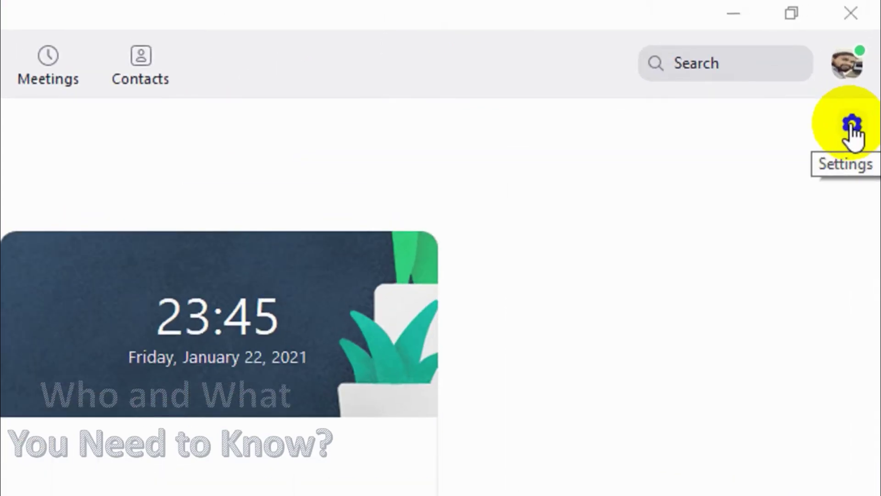
# Show Zoom's Recording settings and view the current recordings storage folder
pyautogui.click(852, 126)
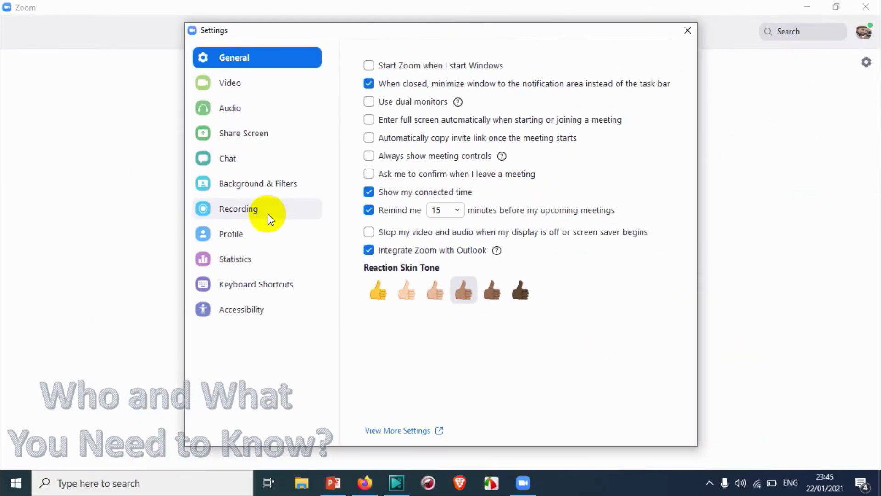
pyautogui.click(268, 218)
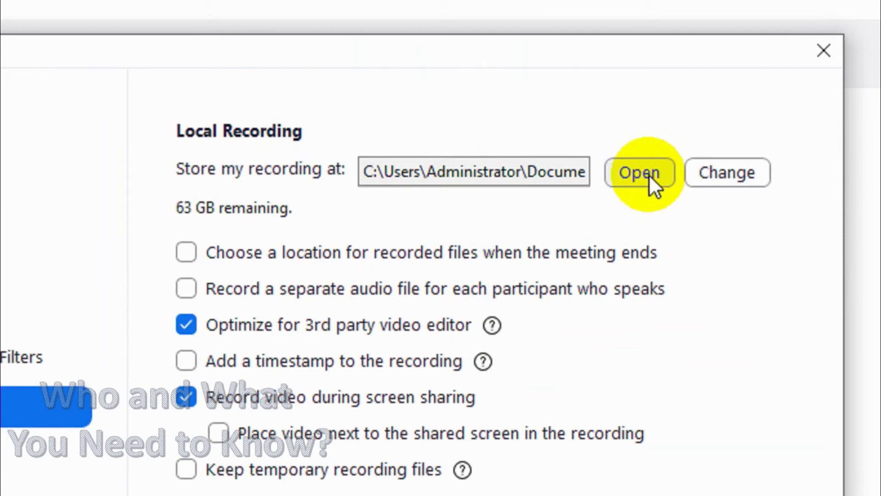
pyautogui.click(649, 175)
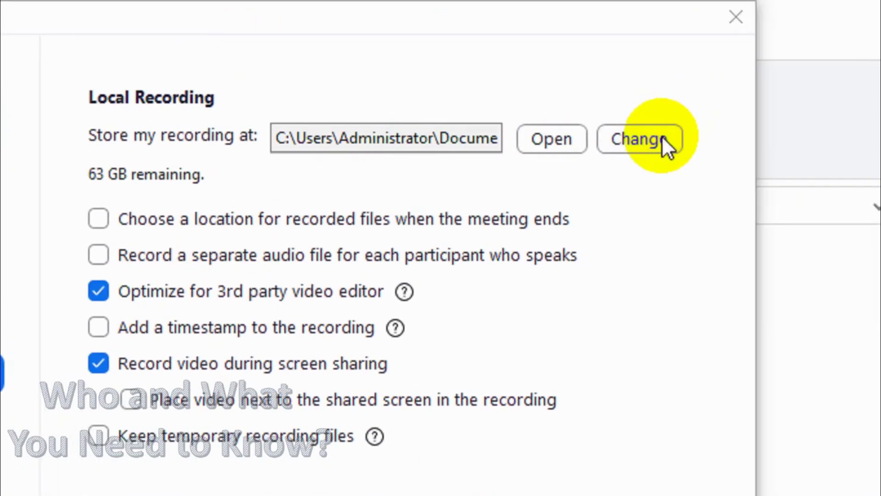
# Browse to a new recording location and create a new folder inside Desktop
pyautogui.click(663, 137)
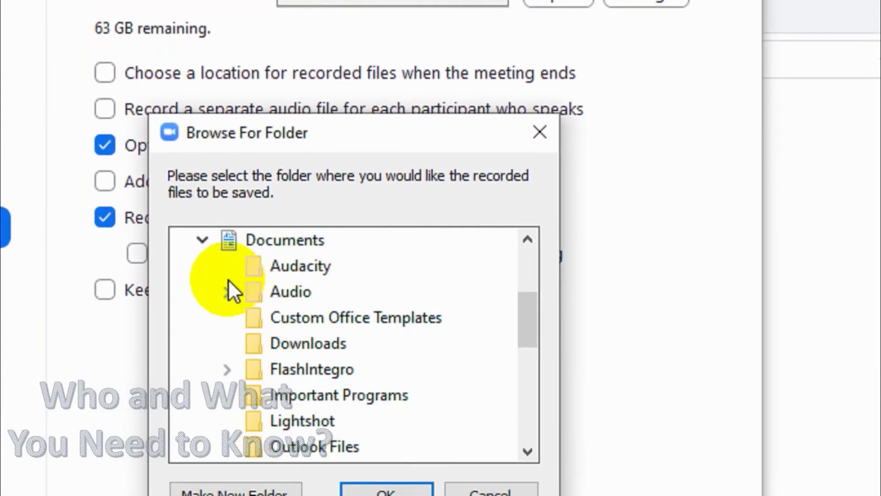
pyautogui.scroll(-2, 332, 278)
pyautogui.scroll(-3, 334, 382)
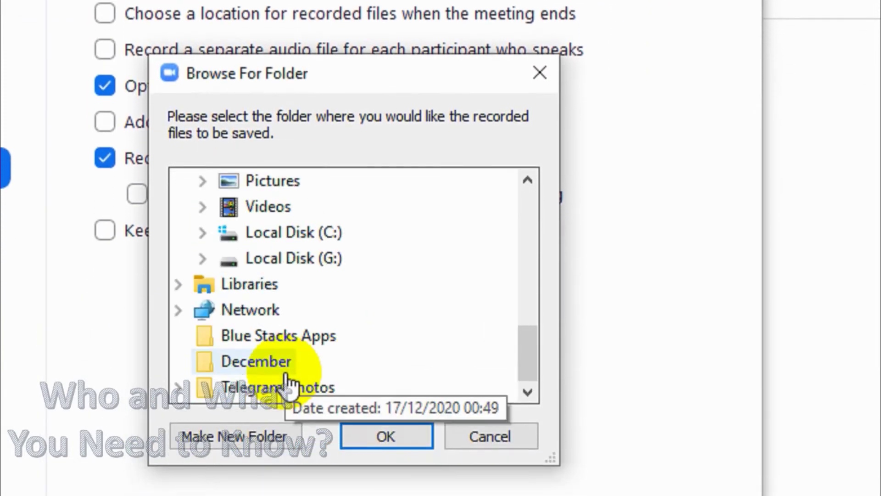
pyautogui.scroll(2, 298, 344)
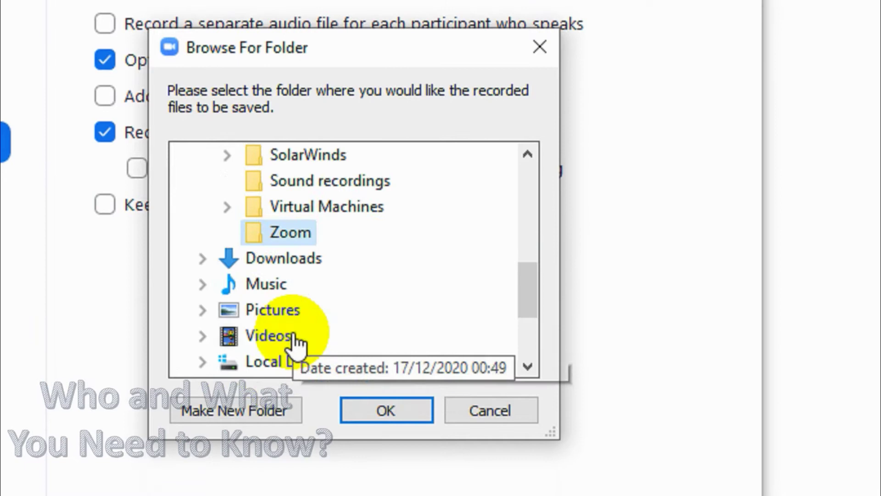
pyautogui.scroll(-1, 278, 347)
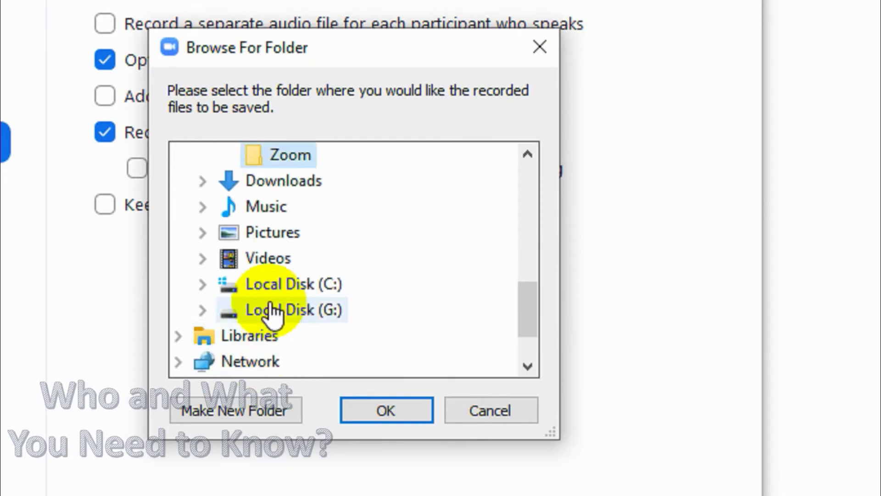
pyautogui.scroll(2, 272, 293)
pyautogui.scroll(5, 262, 282)
pyautogui.doubleClick(298, 209)
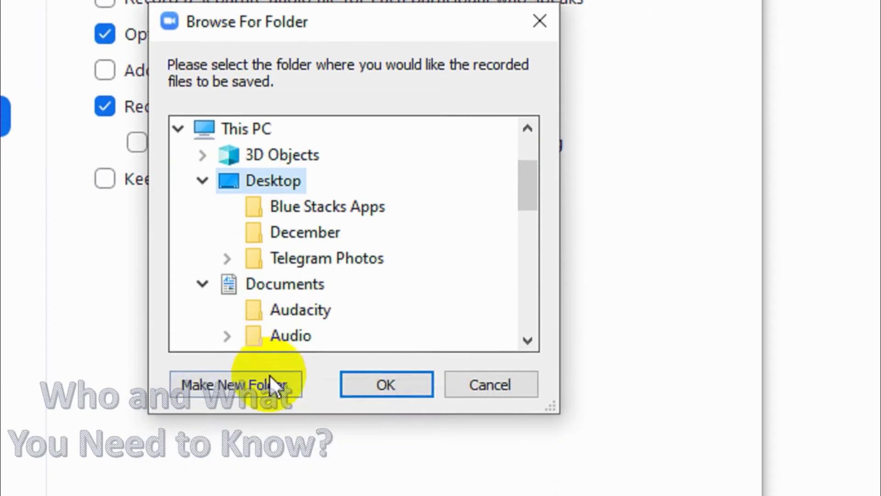
pyautogui.click(271, 380)
pyautogui.press('Return')
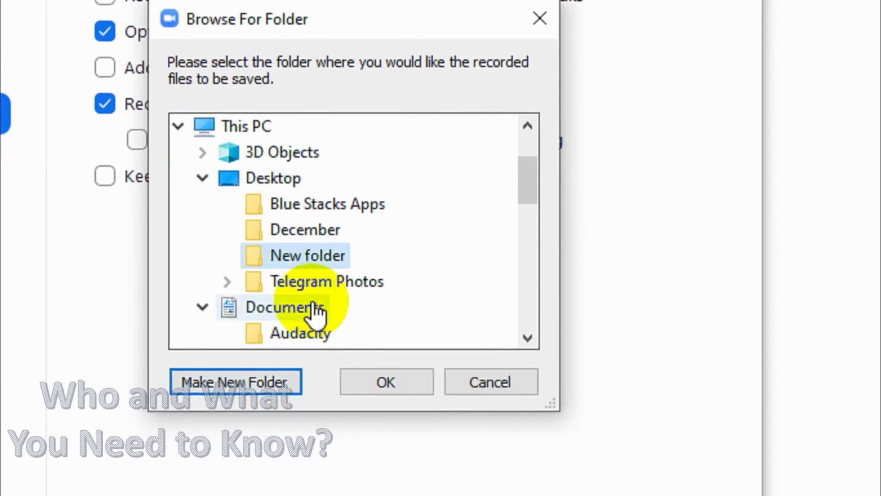
# Rename the new Desktop folder to 'zoom'
pyautogui.click(305, 255)
pyautogui.rightClick(305, 255)
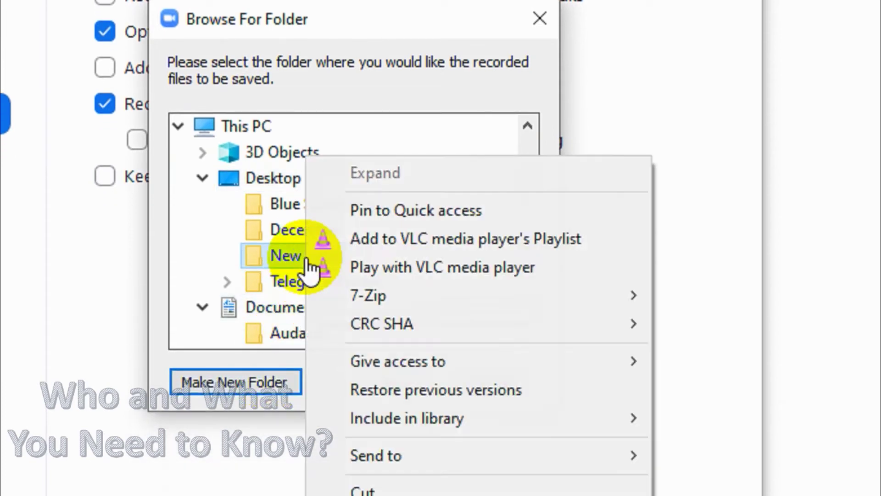
pyautogui.click(390, 373)
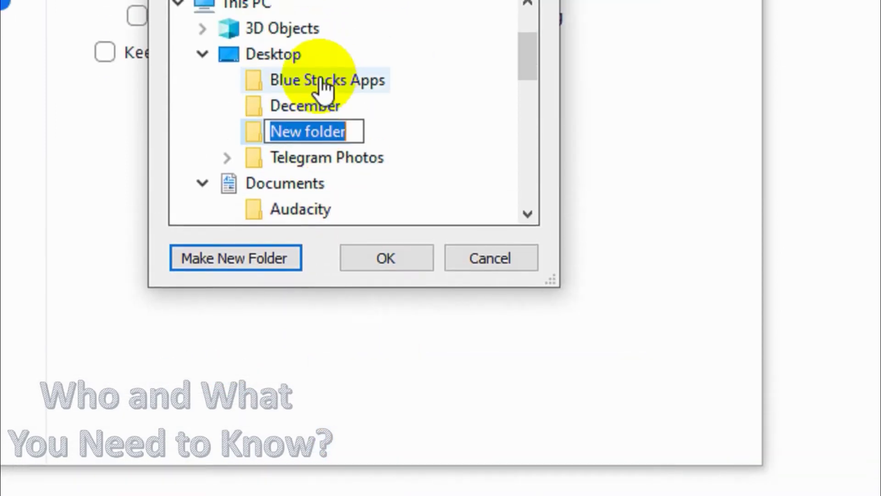
pyautogui.write('zoom')
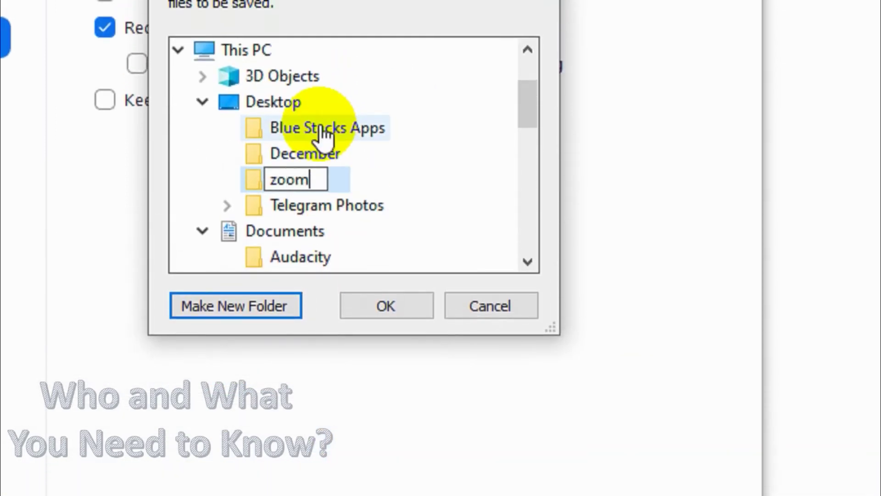
pyautogui.press('Return')
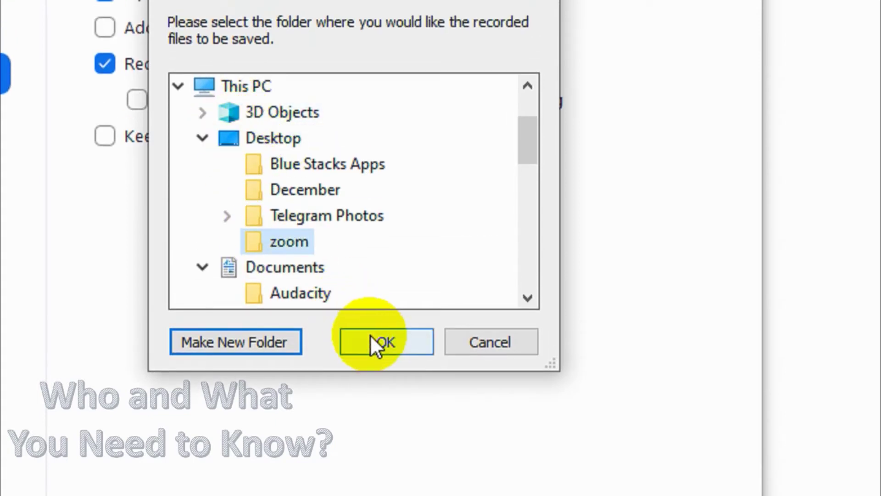
# Set Desktop\zoom as the recording location, leaving 'Choose a location when meeting ends' off
pyautogui.click(374, 338)
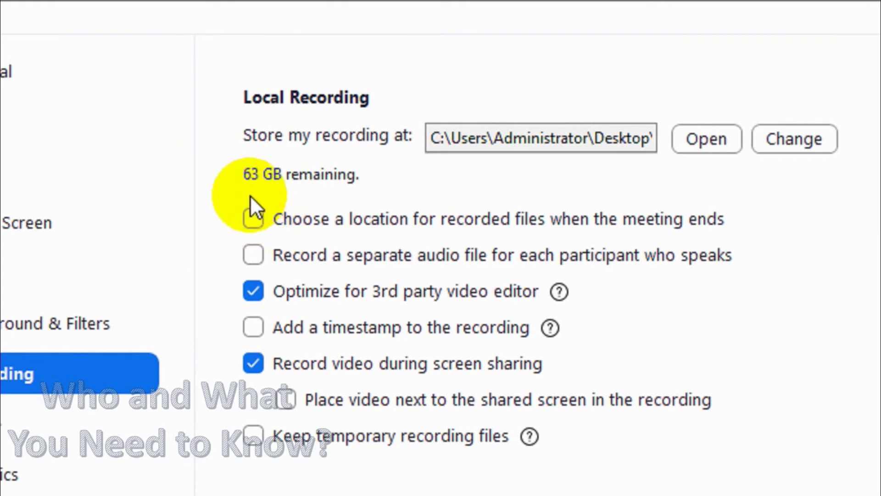
pyautogui.click(287, 213)
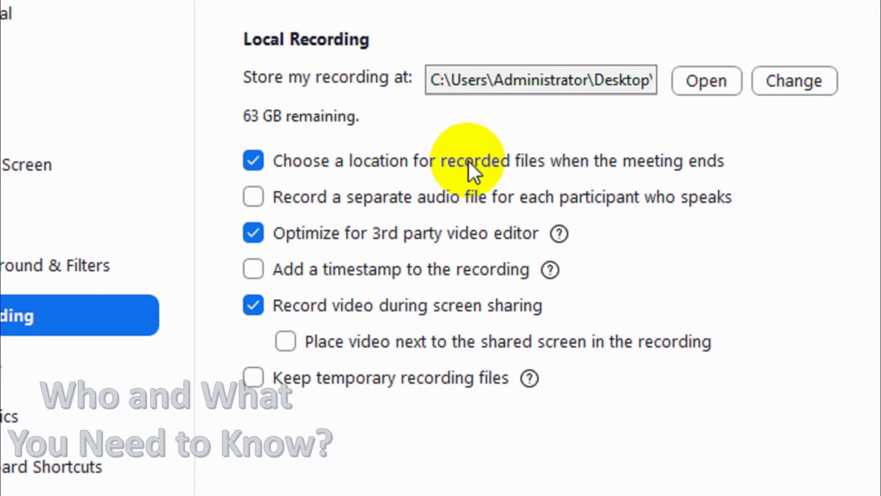
pyautogui.click(468, 161)
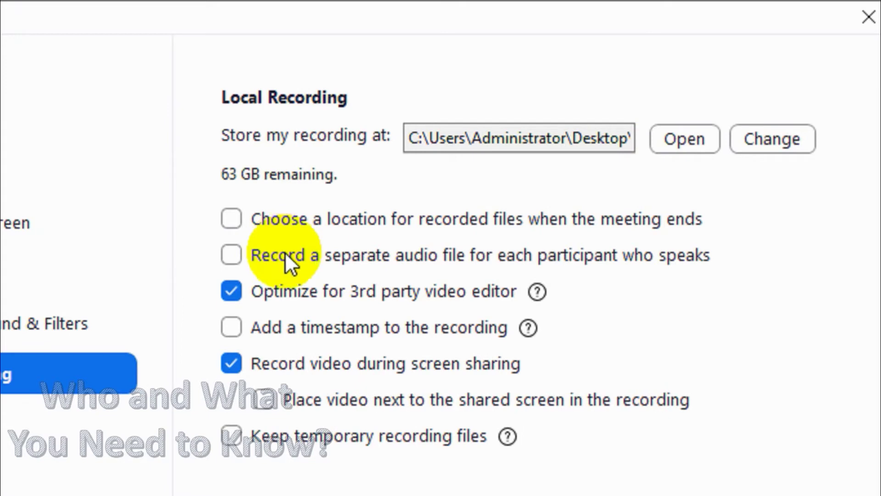
# Enable separate per-speaker audio files, keeping 'Optimize for 3rd party video editor' on
pyautogui.click(292, 257)
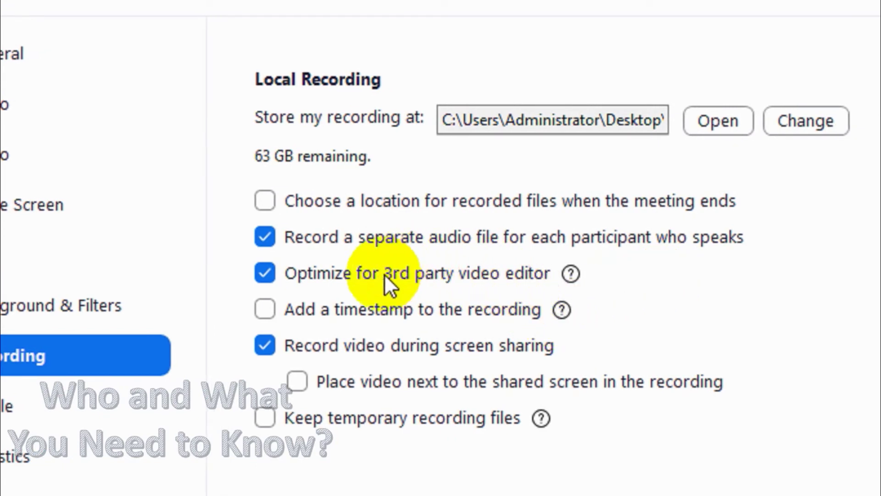
pyautogui.click(352, 273)
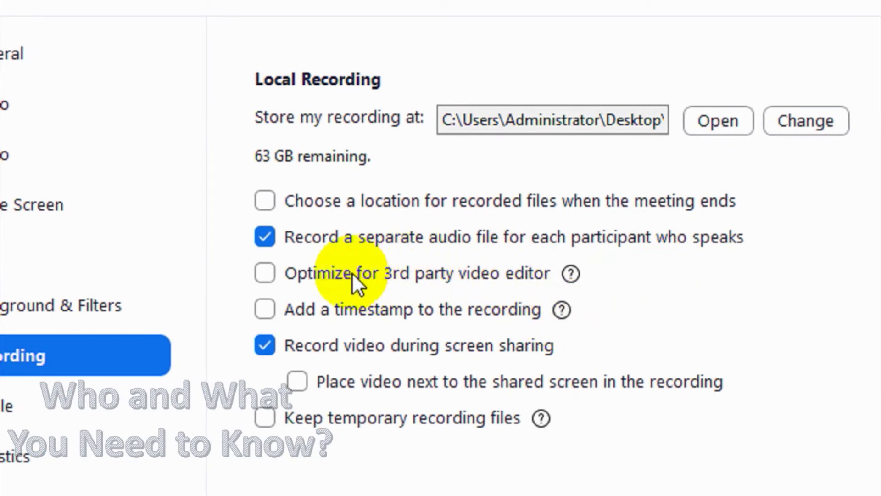
pyautogui.click(348, 272)
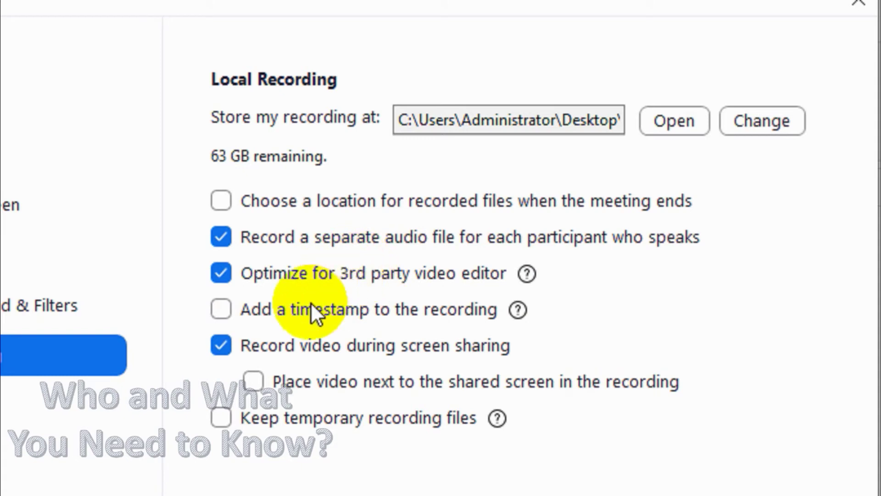
# Enable recording timestamps, video during screen sharing, and video beside the shared screen
pyautogui.click(281, 318)
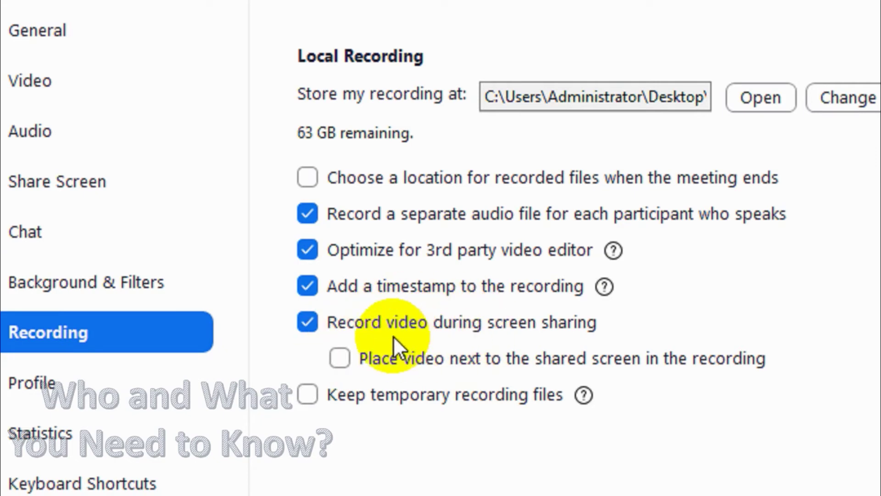
pyautogui.click(393, 322)
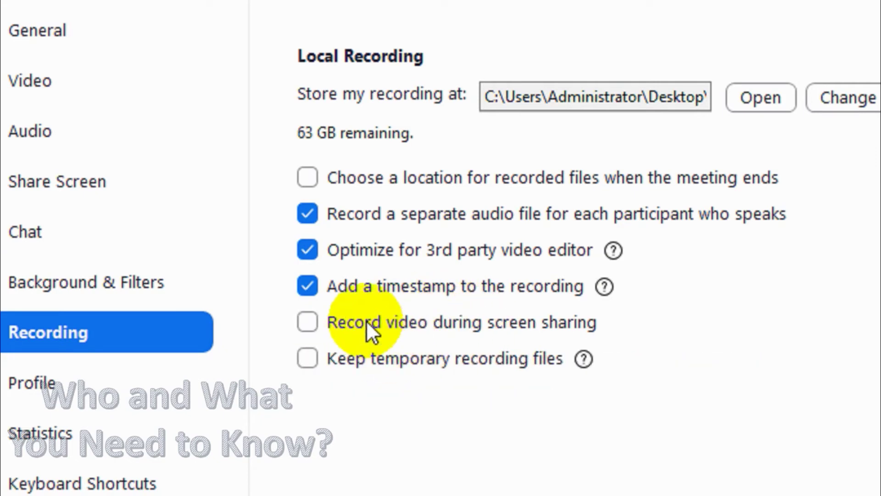
pyautogui.click(394, 329)
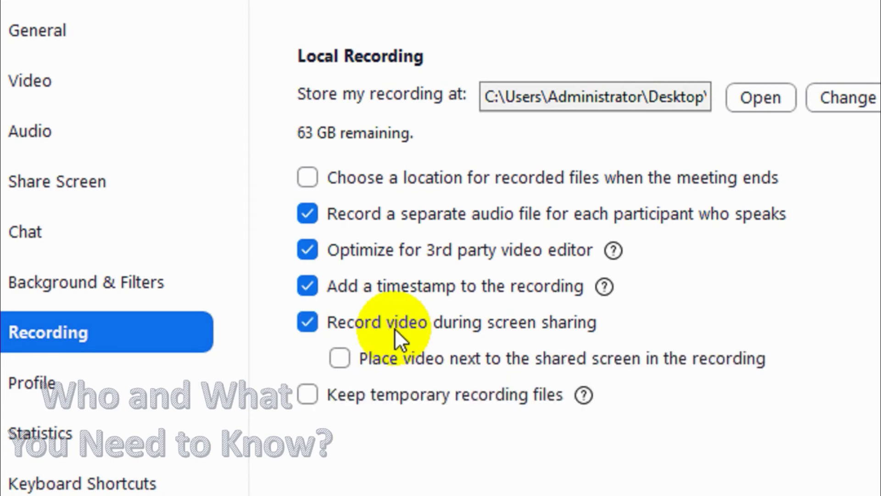
pyautogui.click(418, 347)
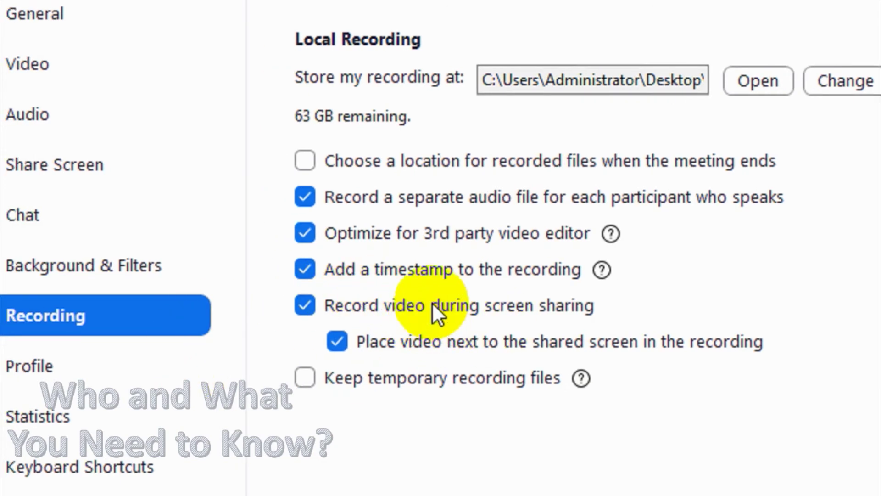
# Turn off 'Record video during screen sharing' and leave 'Keep temporary recording files' unchecked
pyautogui.click(432, 302)
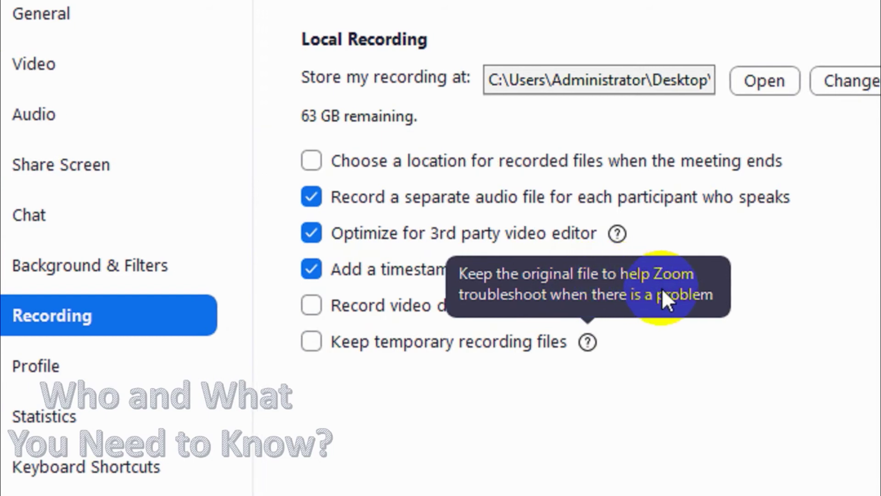
pyautogui.moveTo(587, 342)
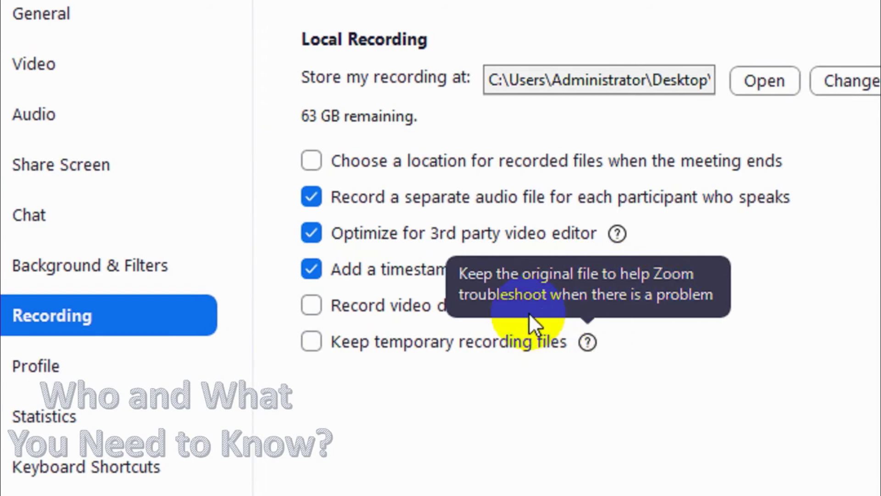
pyautogui.click(410, 343)
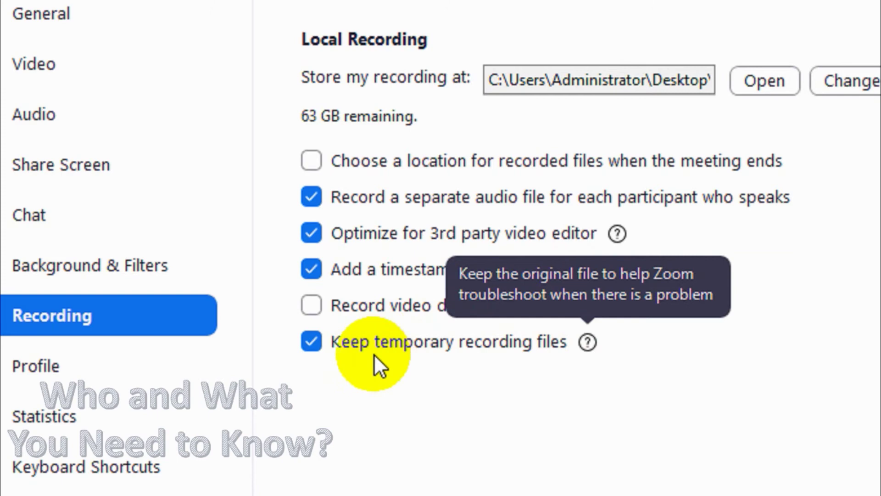
pyautogui.click(358, 349)
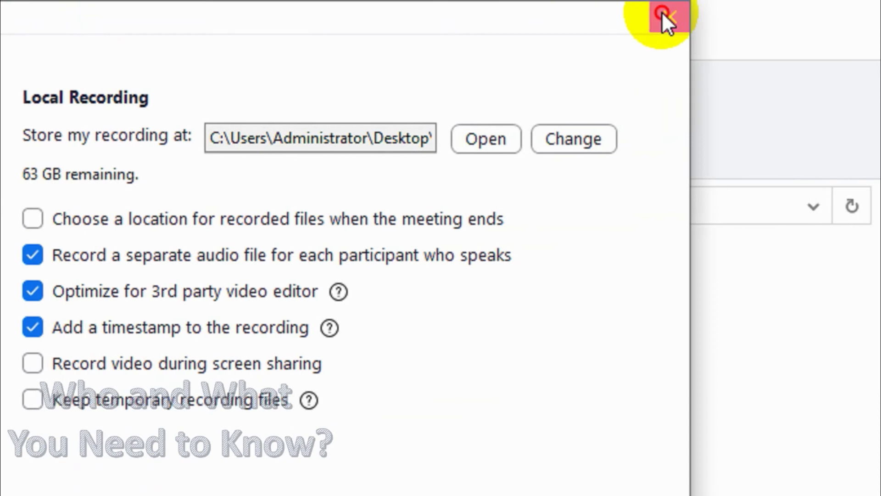
# Close Settings and the empty zoom folder window, then start a new meeting
pyautogui.click(662, 14)
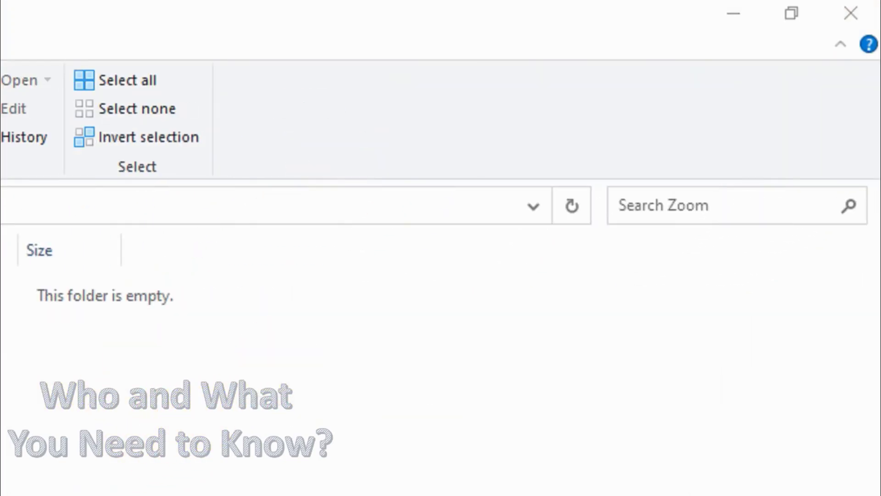
pyautogui.click(852, 27)
pyautogui.click(191, 130)
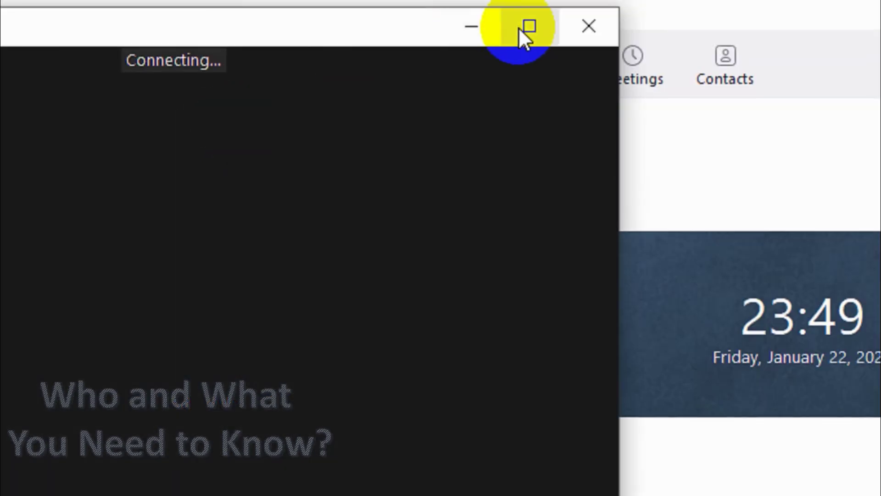
# Maximize the meeting, join with computer audio, and record locally without audio
pyautogui.click(523, 28)
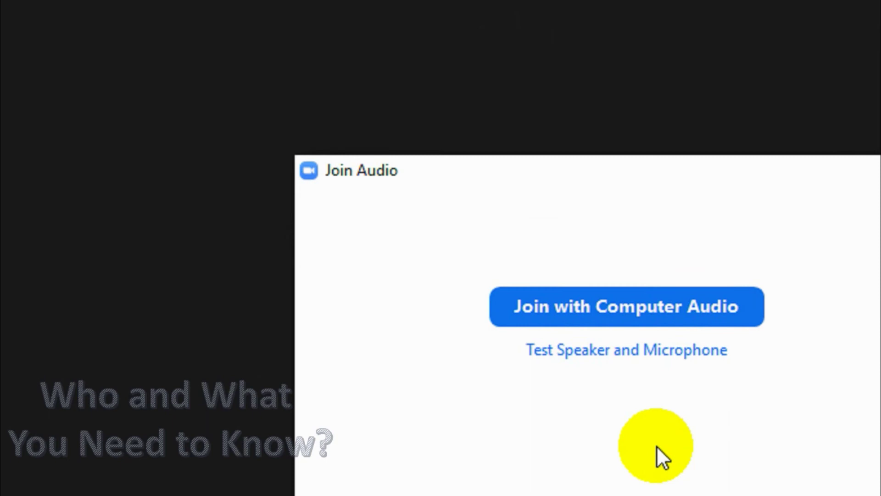
pyautogui.click(650, 250)
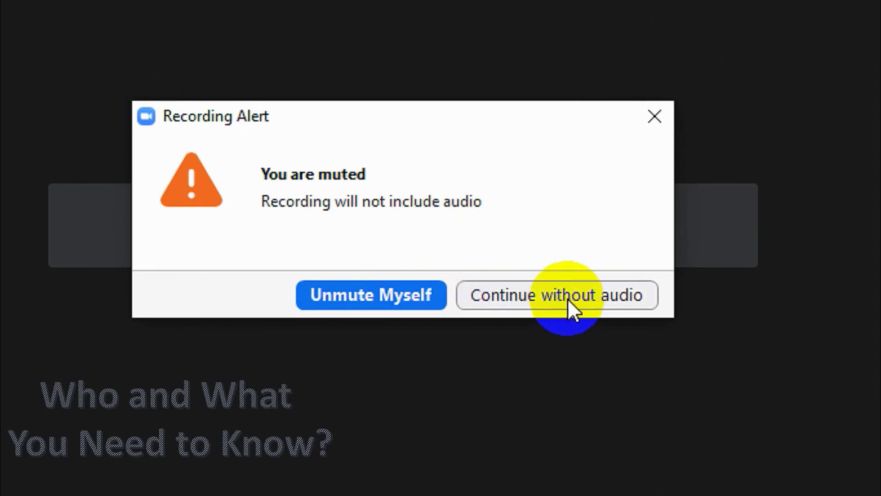
pyautogui.click(531, 305)
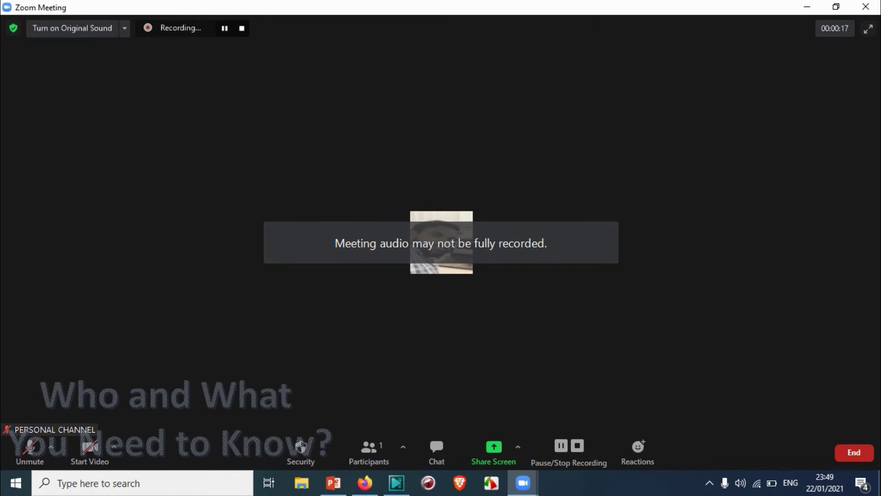
# End the meeting for all participants
pyautogui.click(853, 452)
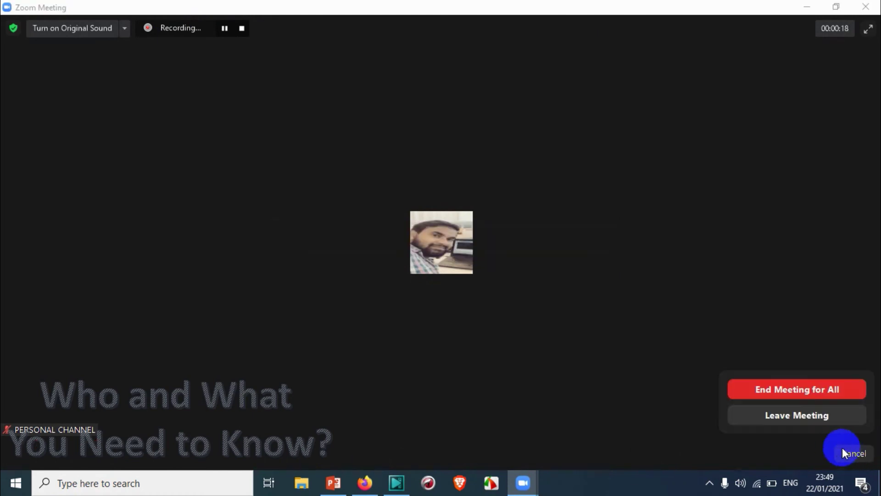
pyautogui.click(785, 386)
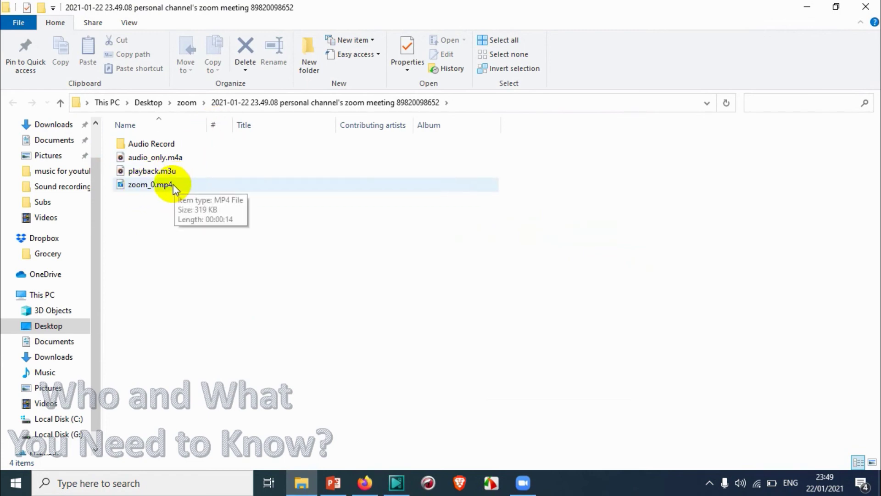
pyautogui.moveTo(151, 184)
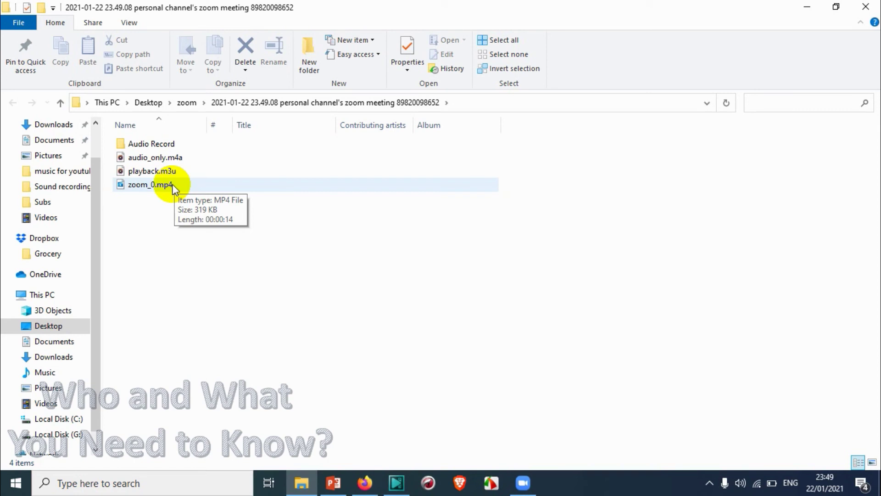
# Play the 14-second zoom_0.mp4 recording, then close the video player
pyautogui.click(166, 183)
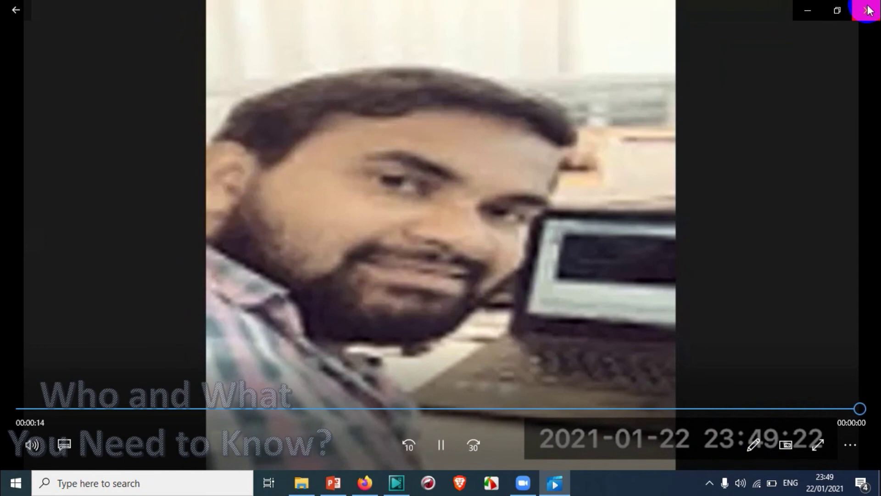
pyautogui.click(868, 10)
pyautogui.click(865, 8)
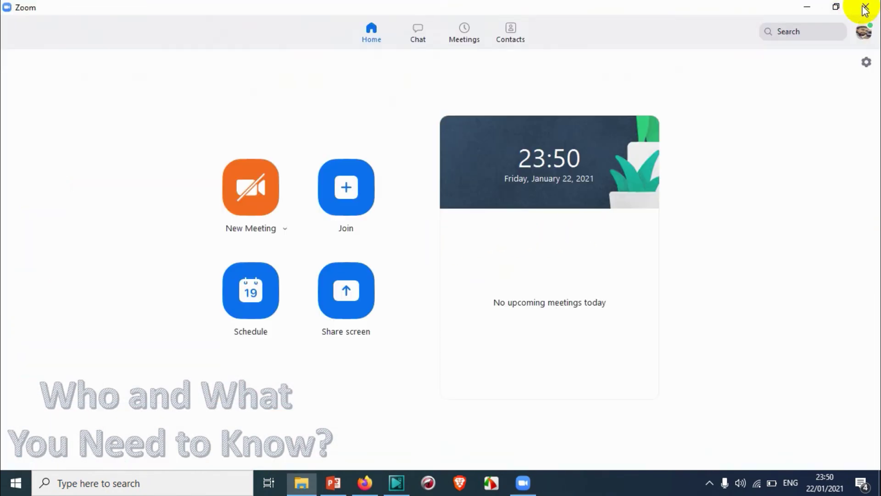
pyautogui.click(866, 63)
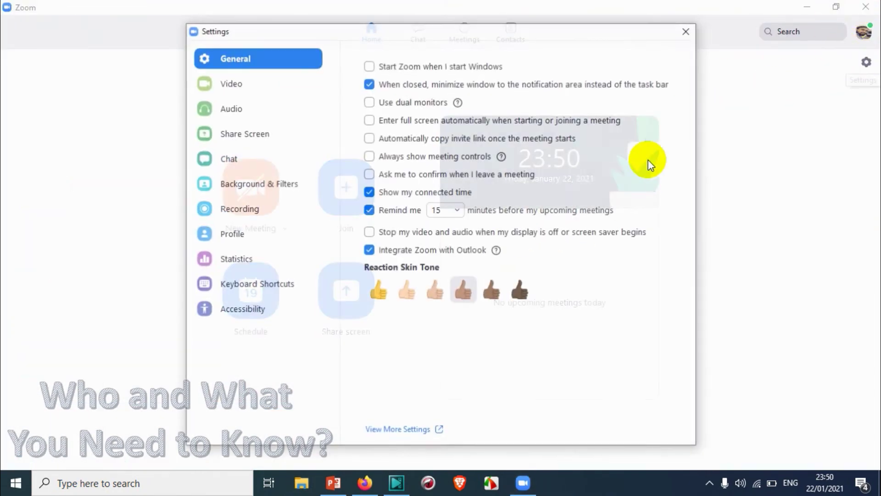
pyautogui.click(244, 211)
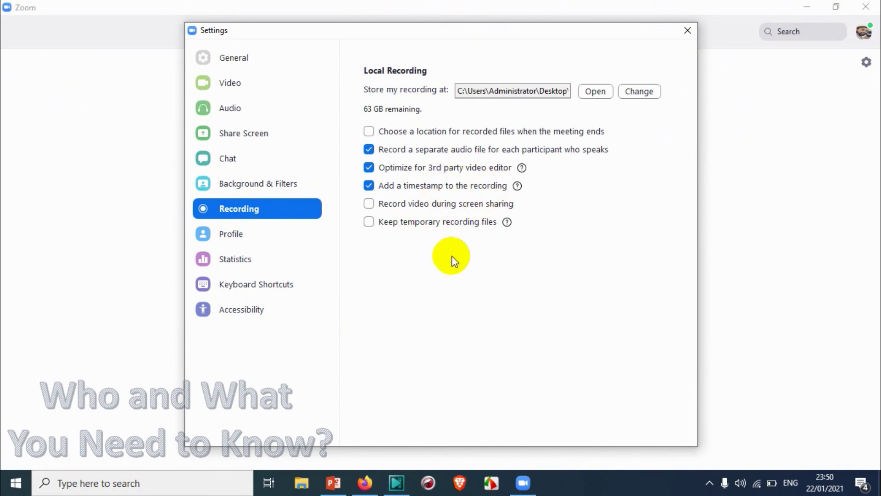
pyautogui.click(687, 31)
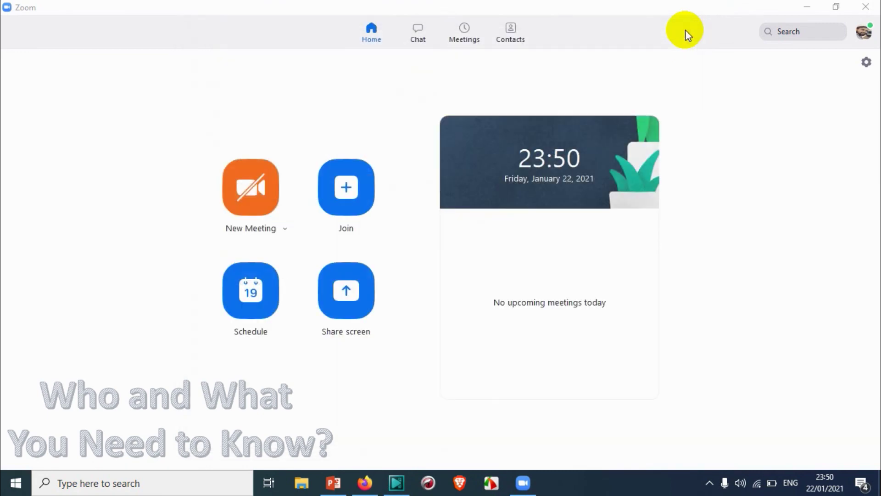
pyautogui.click(524, 483)
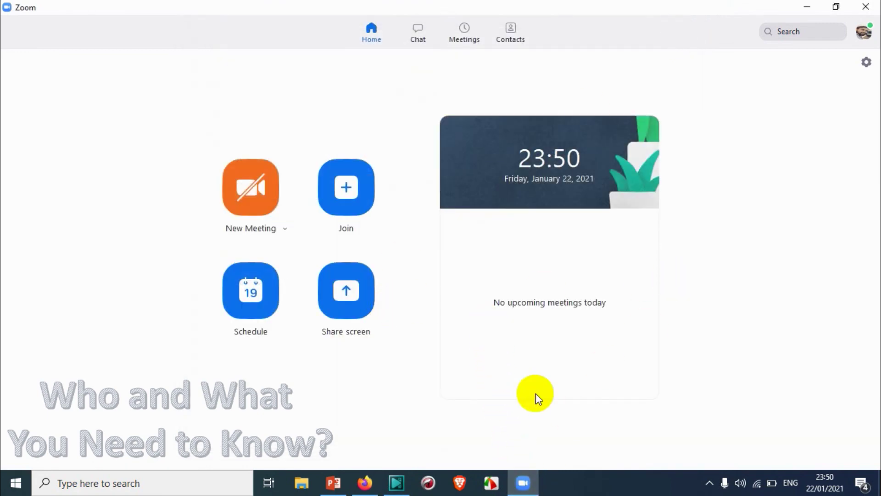